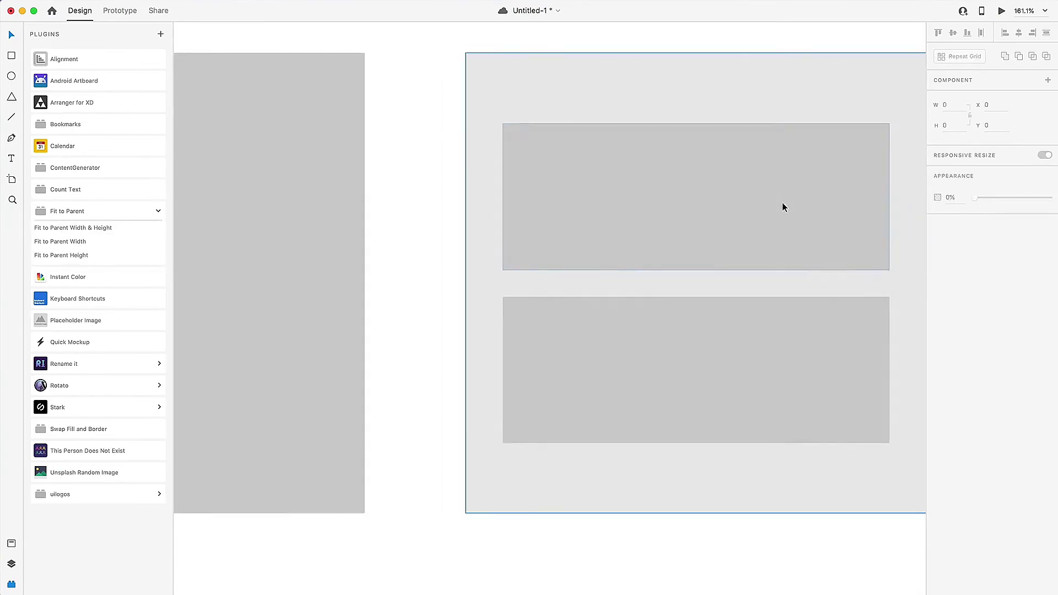
- Select the two grey rectangles inside the light-grey container
scroll(781, 203, right, 3)
click(638, 213)
shift+click(553, 352)
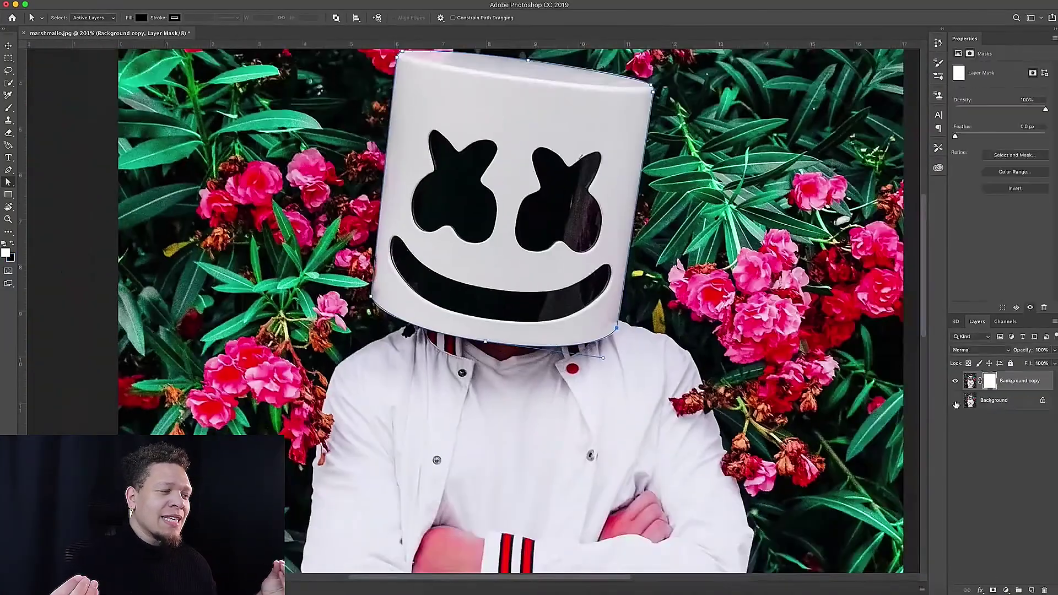
- In Photoshop, mask the Background copy layer to the helmet using the path traced around it
right_click(579, 277)
scroll(415, 314, up, 5)
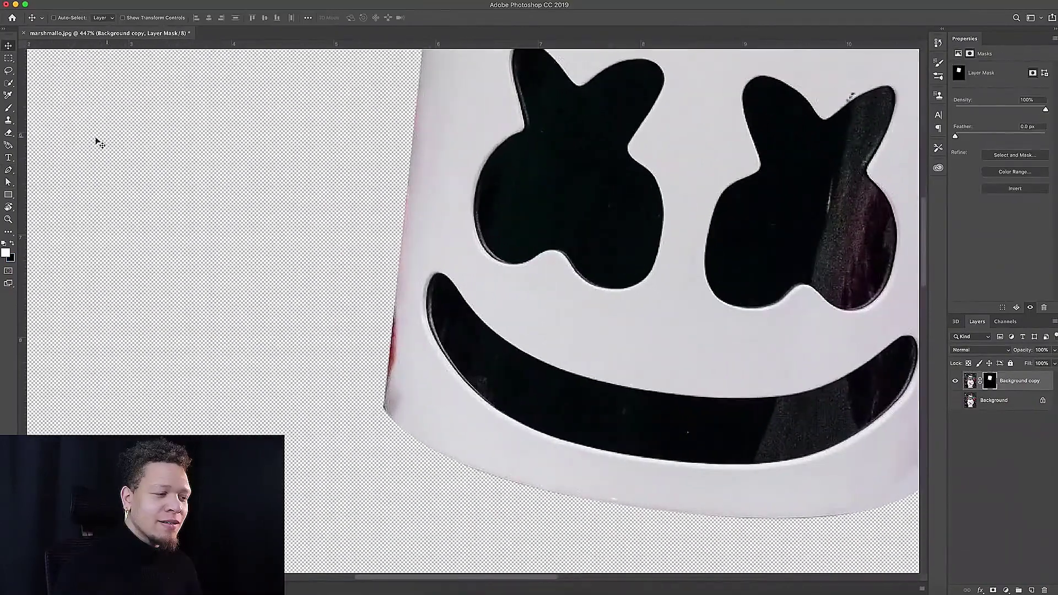
scroll(385, 399, right, 5)
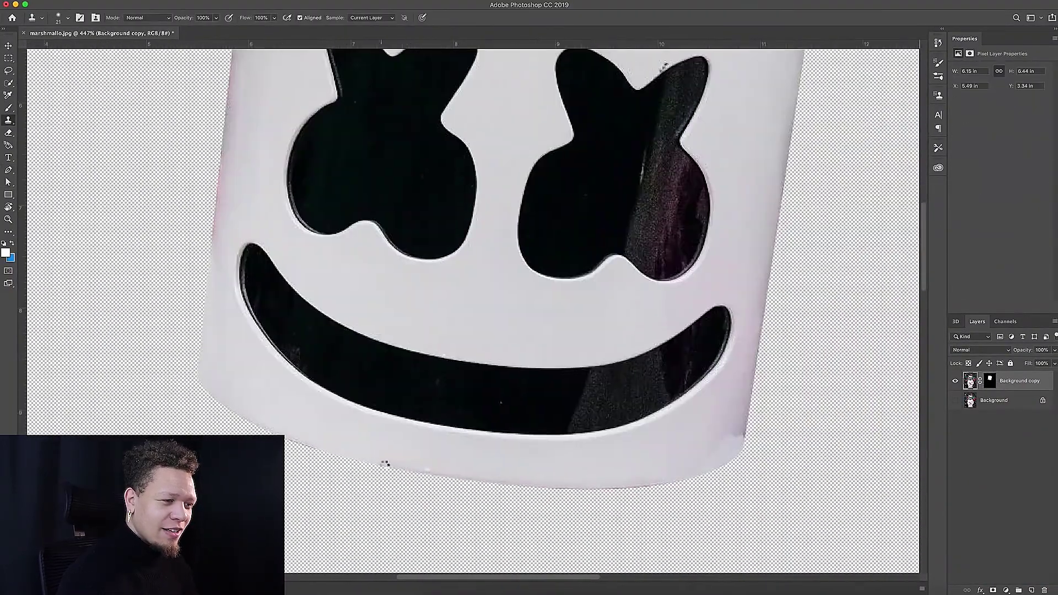
- Clean up the coloured fringe along the helmet's edges with the Clone Stamp tool
scroll(606, 292, up, 10)
scroll(446, 259, left, 5)
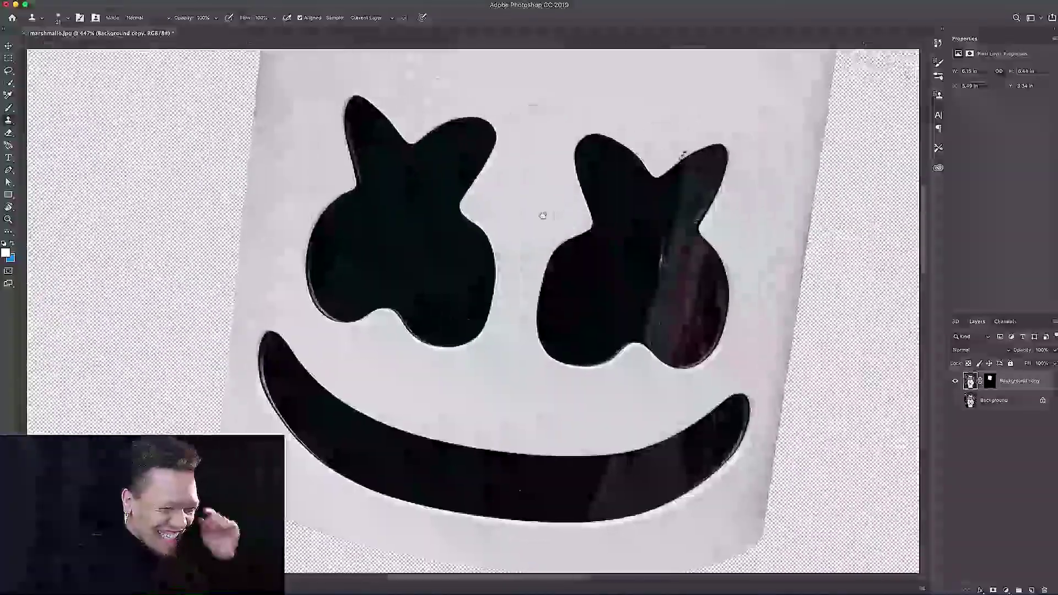
scroll(518, 229, down, 5)
scroll(815, 335, up, 5)
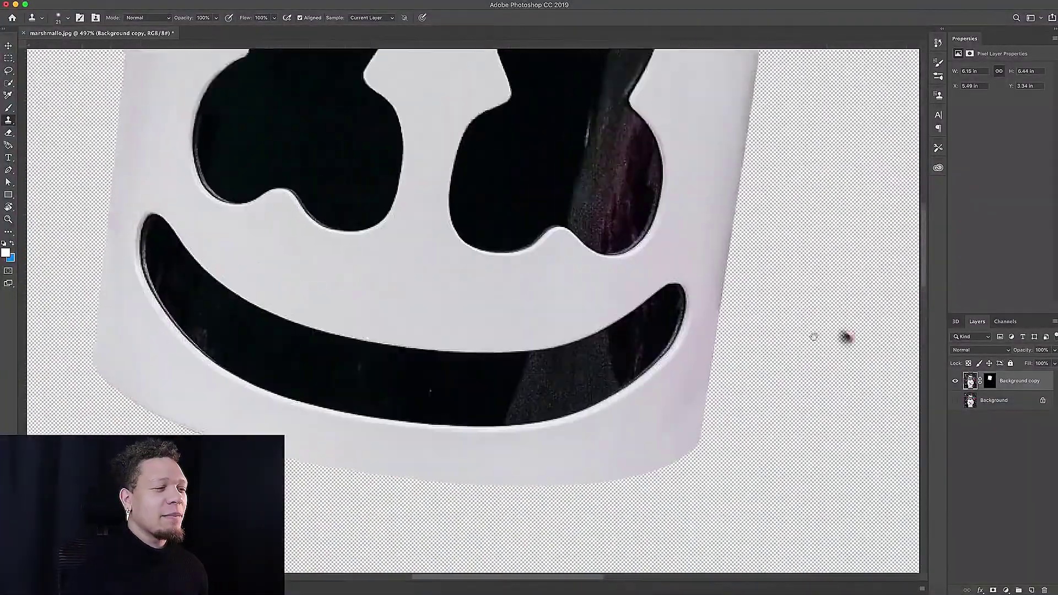
- Clone out the light reflections inside the helmet's eye and mouth openings with the Clone Stamp
scroll(713, 235, up, 5)
scroll(713, 235, up, 3)
scroll(654, 208, down, 5)
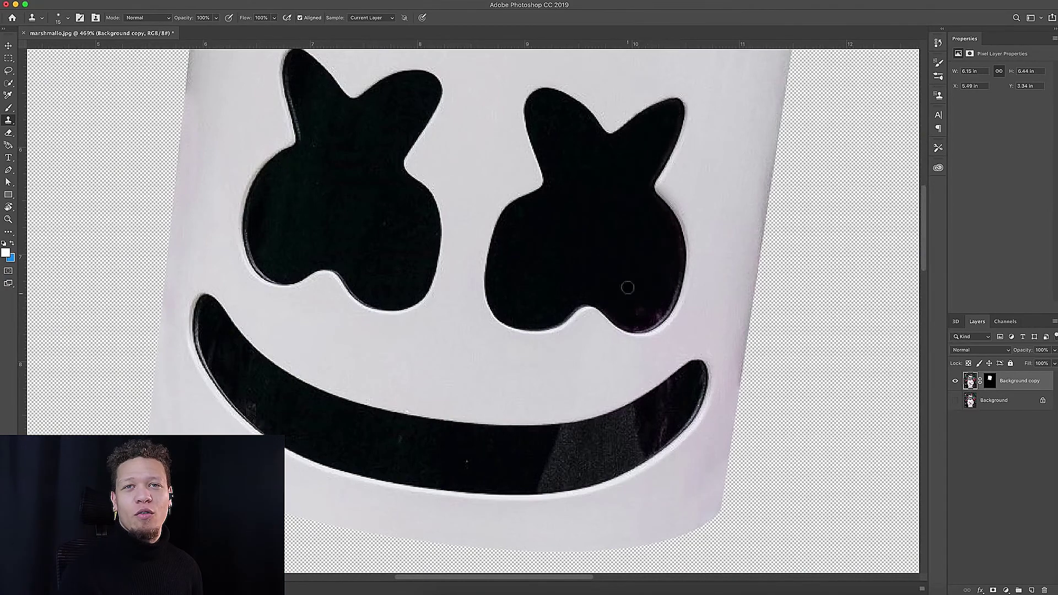
scroll(404, 312, down, 3)
scroll(405, 313, left, 2)
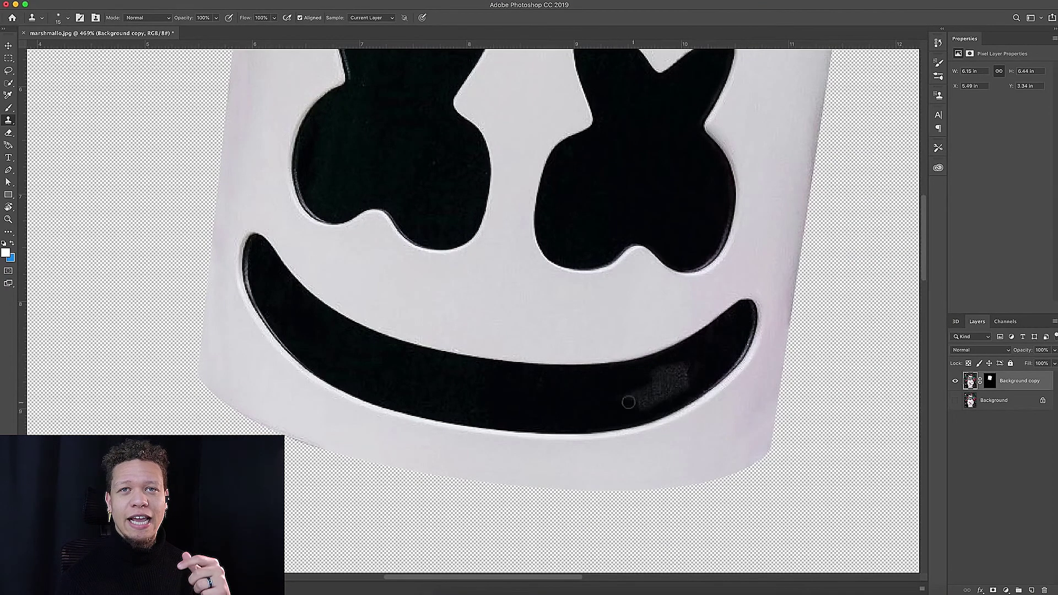
- Shift the helmet cut-out slightly lower on the canvas and reduce the fill of the white Layer 1 above it
key(super+0)
drag(475, 172, 475, 211)
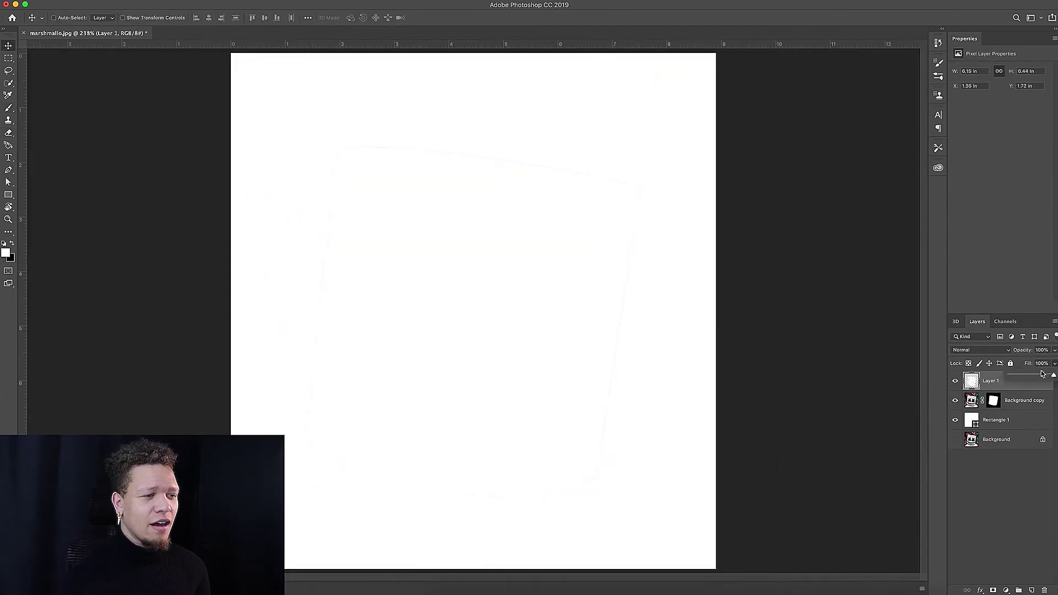
drag(1042, 374, 1019, 377)
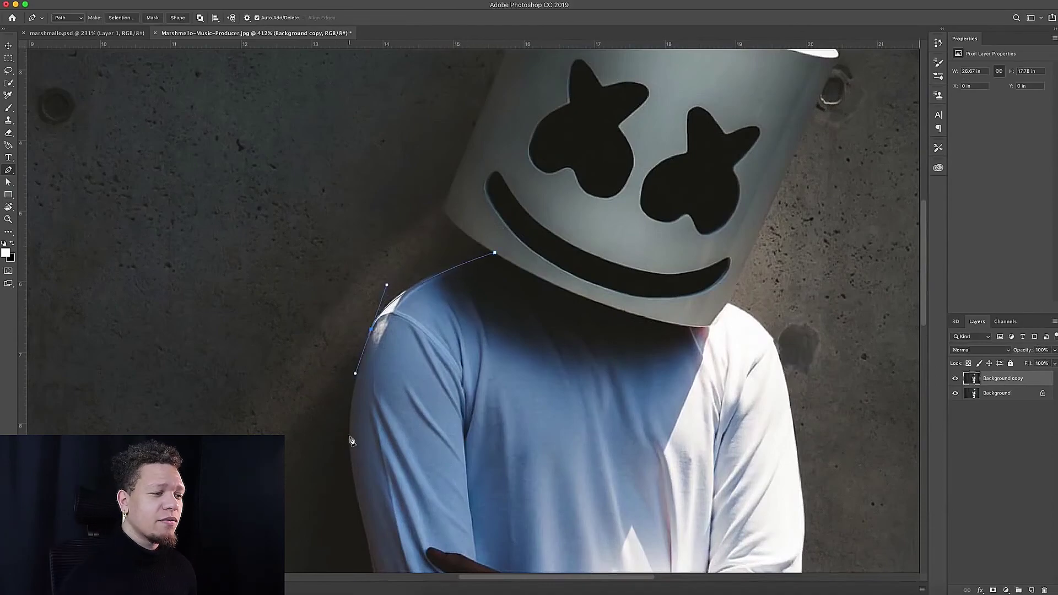
- Trace the shadowed sleeve and arm from the shoulder down to the hip with a Pen path in Marshmello-Music-Producer.jpg
scroll(351, 441, down, 5)
drag(349, 310, 351, 329)
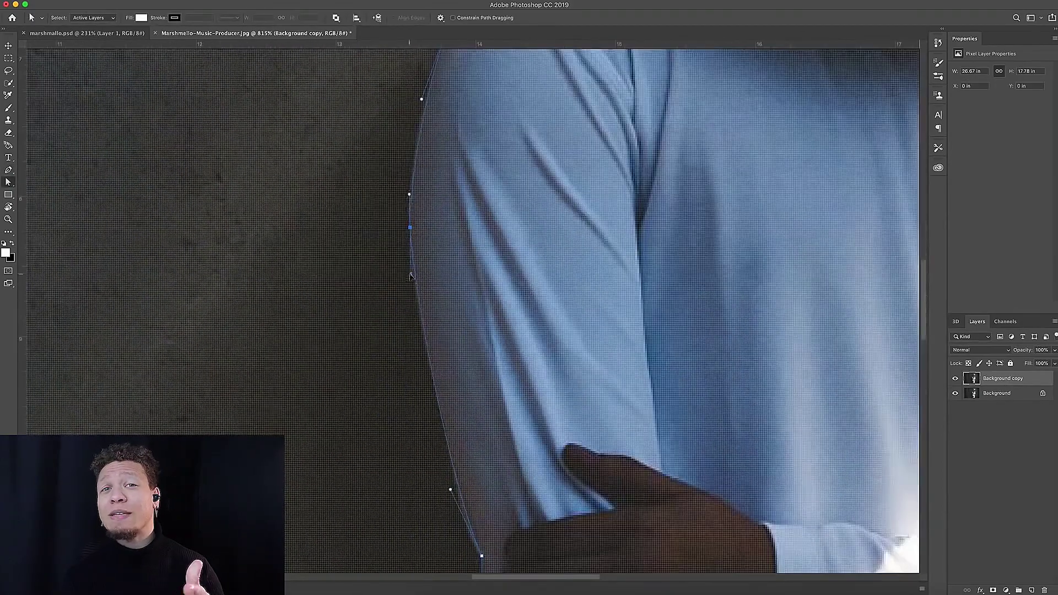
scroll(410, 276, down, 5)
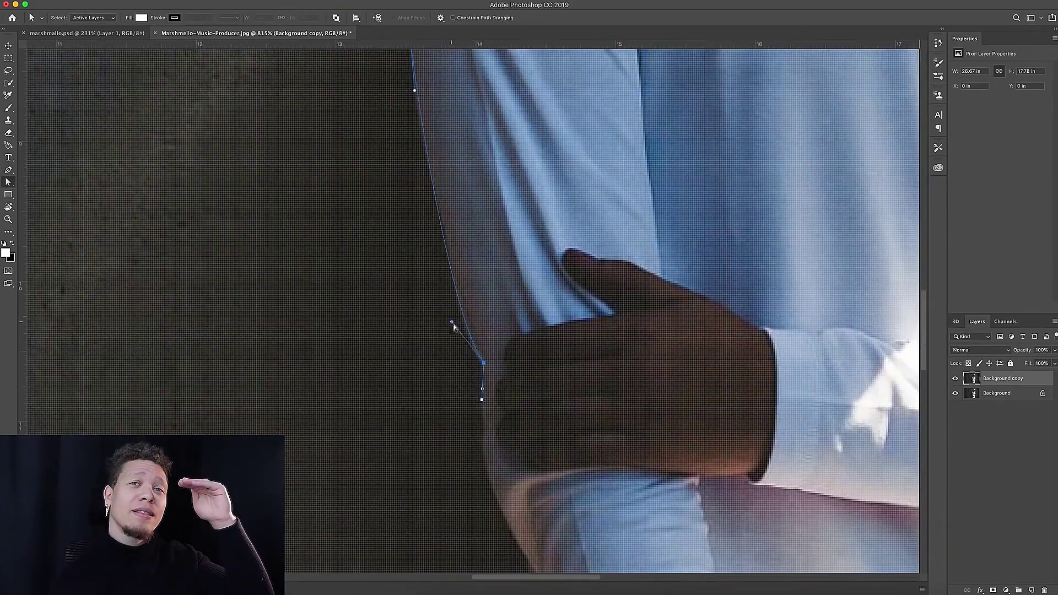
scroll(496, 385, down, 15)
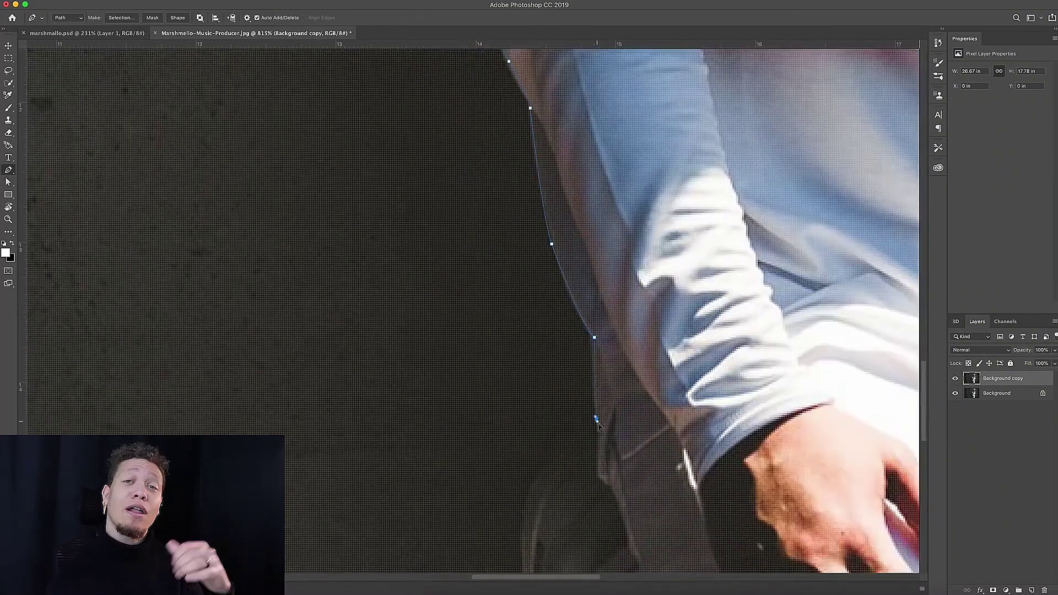
- Extend the path around the bent leg, along the photo's lower edge and up the outside of the light trouser leg
drag(583, 274, 568, 275)
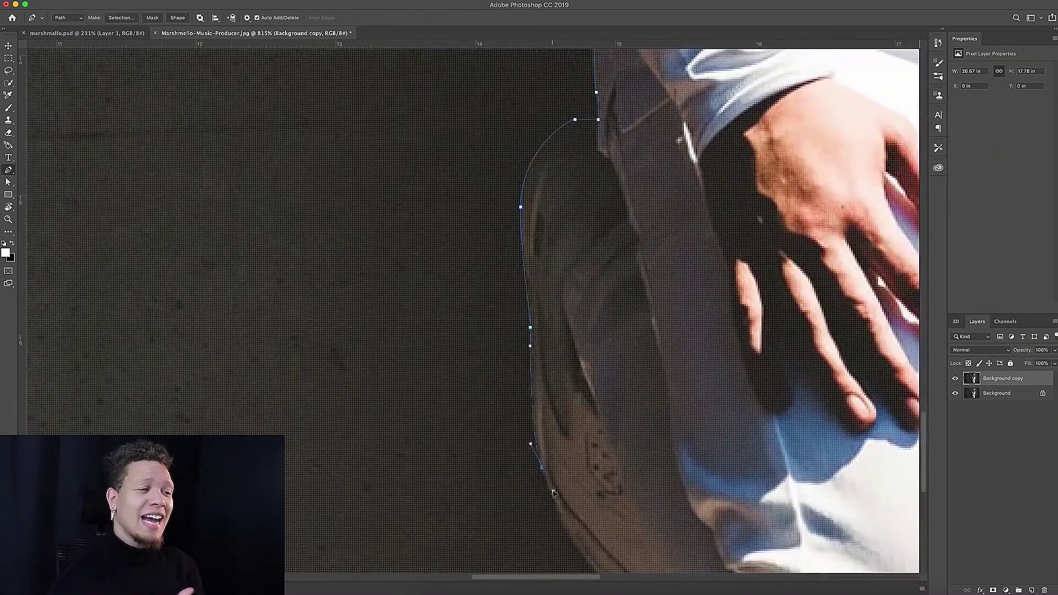
key(a)
scroll(610, 472, right, 10)
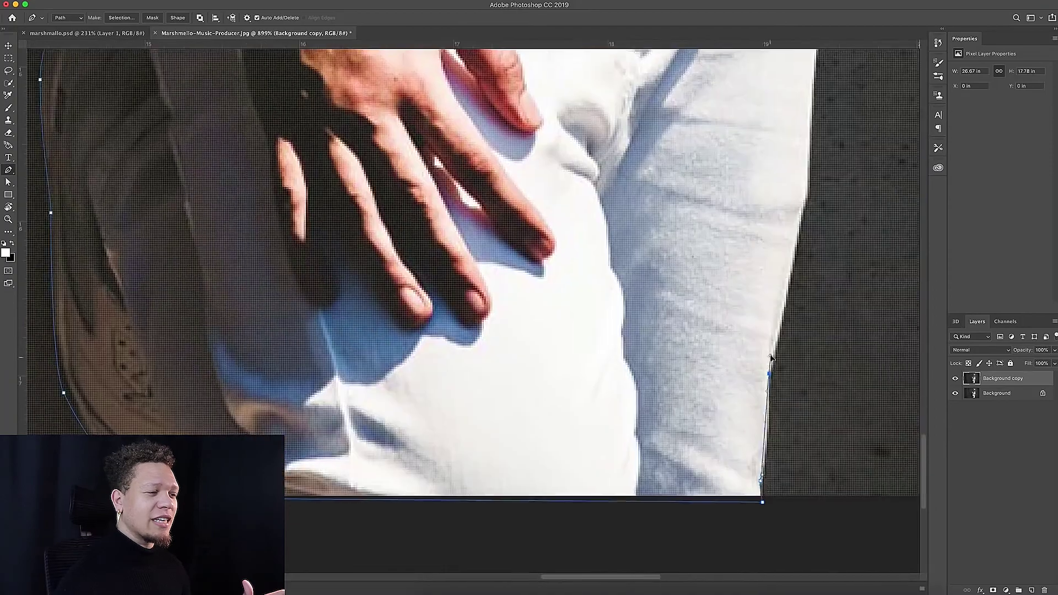
scroll(693, 299, up, 1)
scroll(697, 197, up, 5)
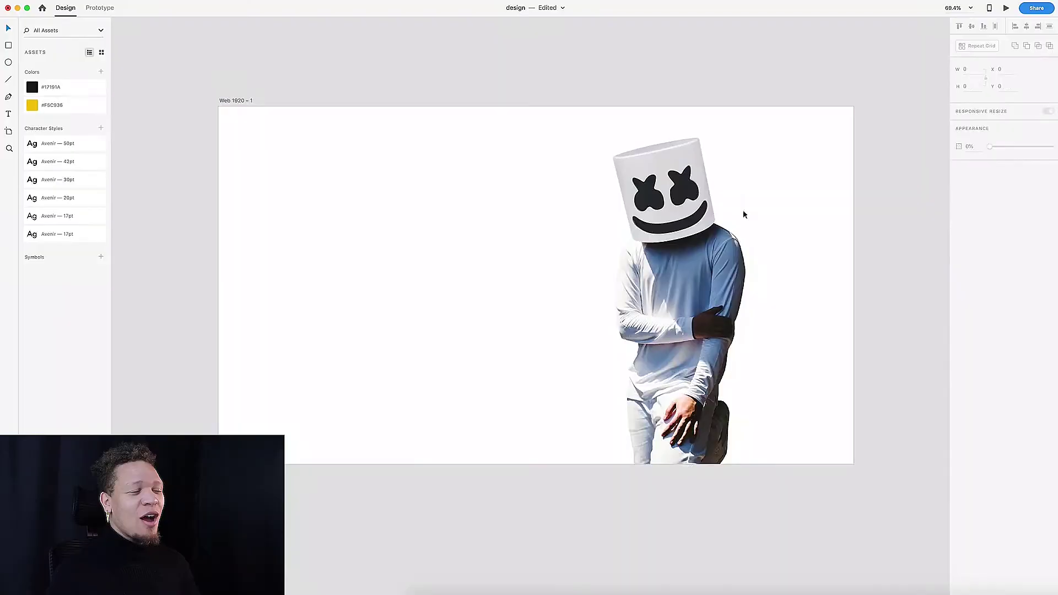
- Switch to Adobe XD and show the layout grid over the Web 1920 artboard
key(super+shift+apostrophe)
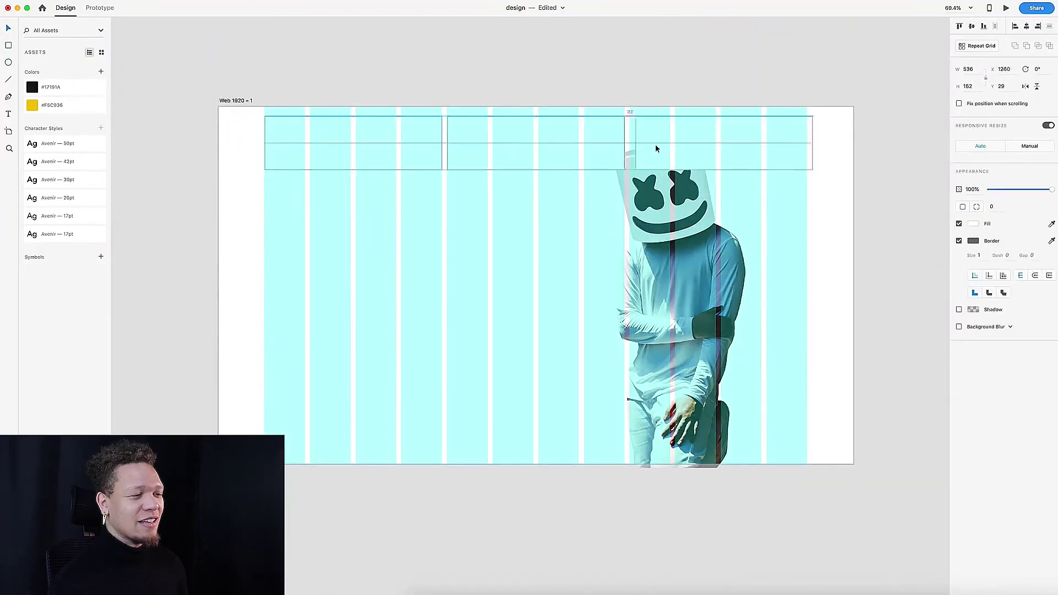
click(909, 265)
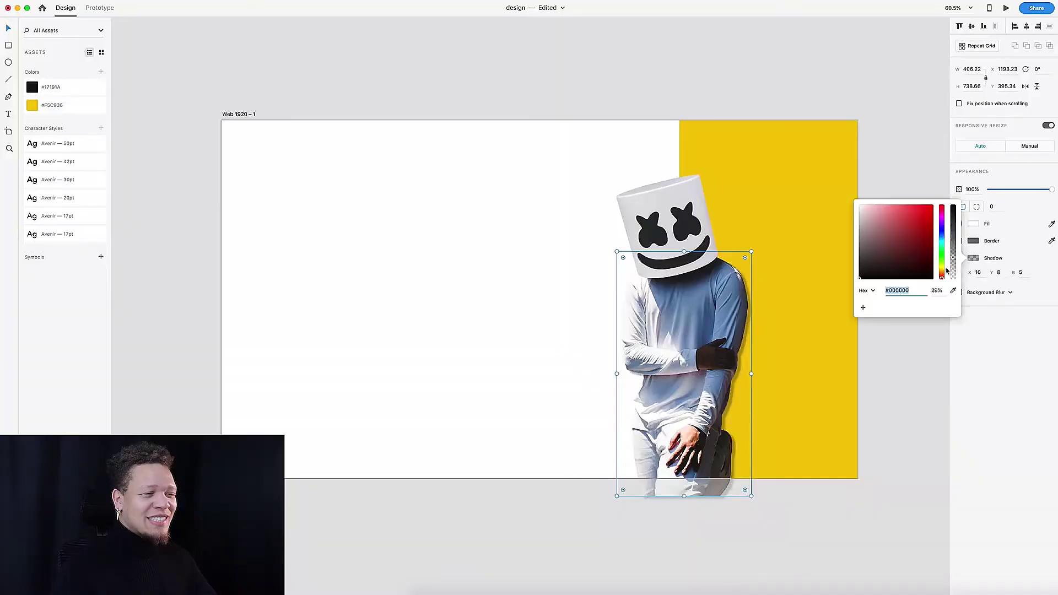
click(943, 312)
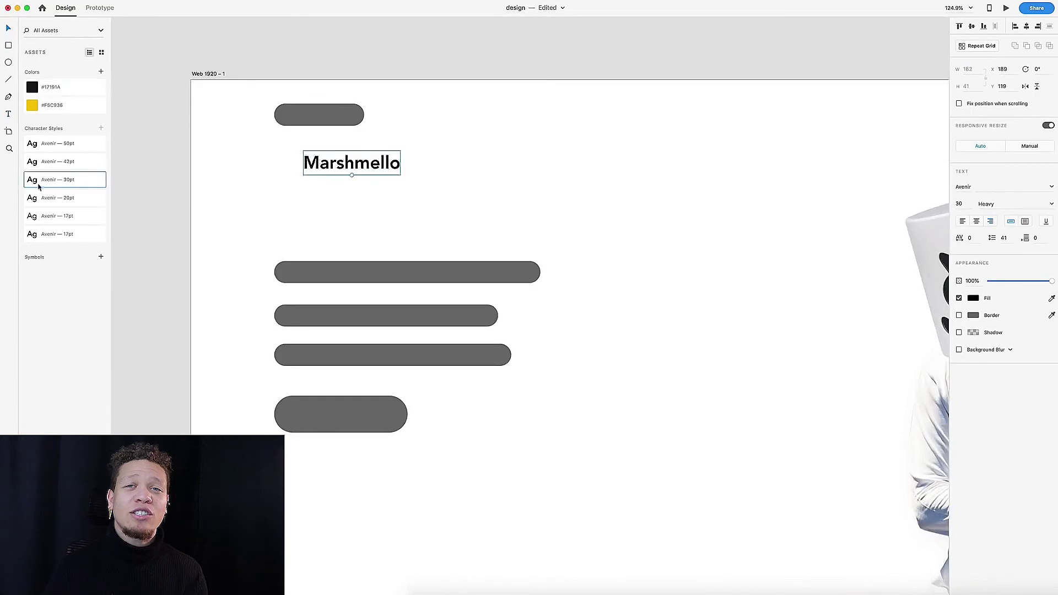
click(657, 171)
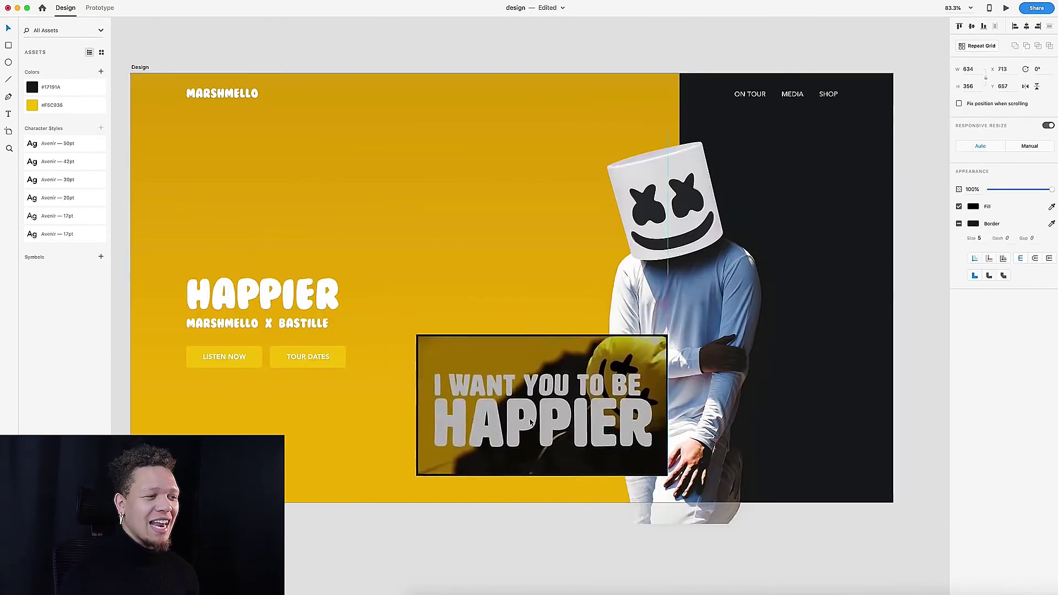
- Move the "I want you to be happier" video thumbnail off the yellow area to above the Design artboard
drag(505, 441, 419, 308)
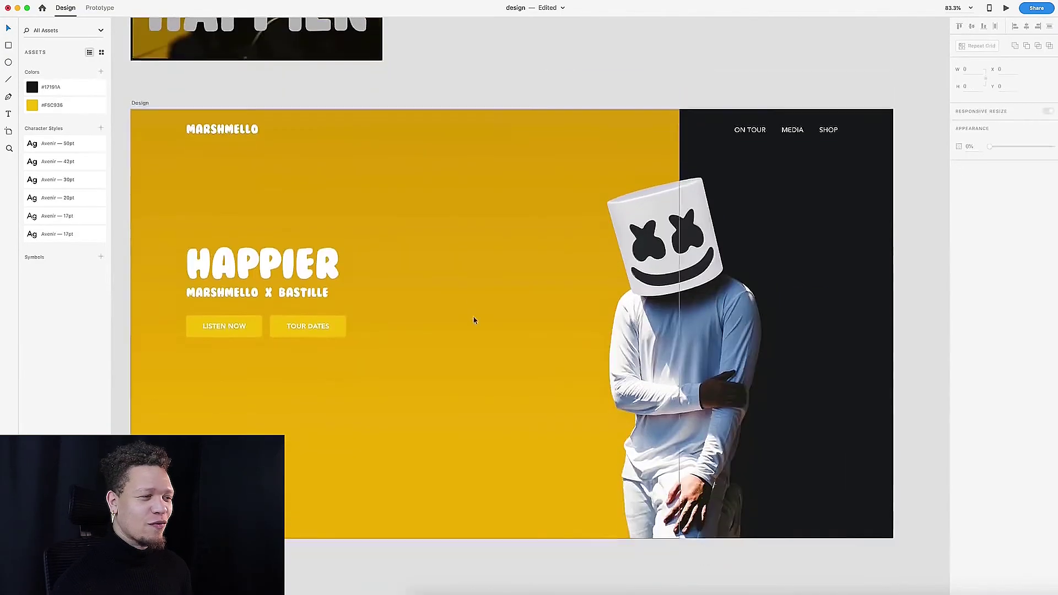
scroll(474, 319, up, 2)
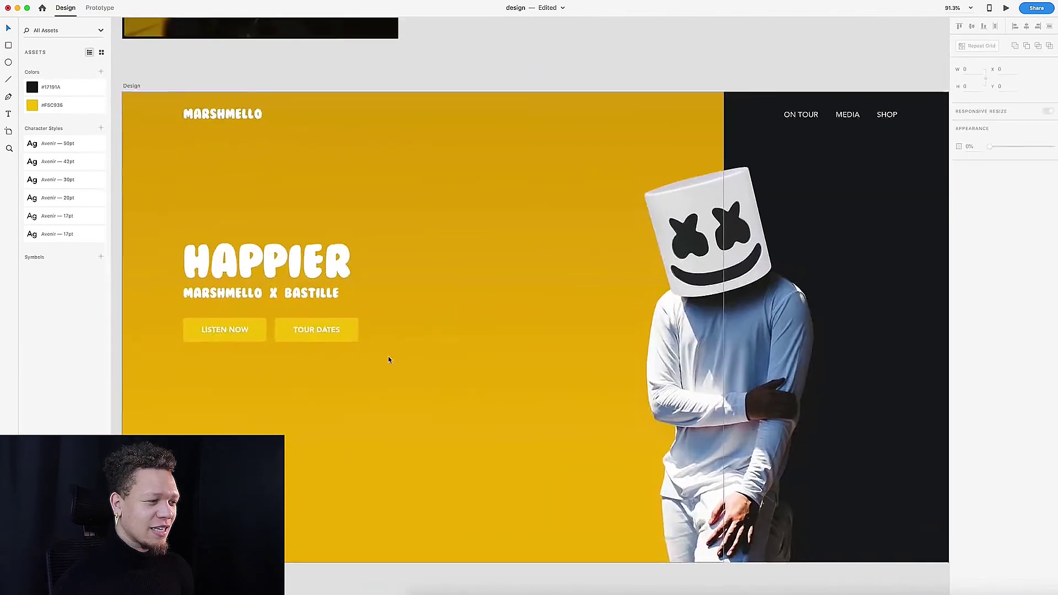
- Paste the streaming and social media icons into the yellow area below the LISTEN NOW and TOUR DATES buttons
scroll(389, 359, down, 3)
key(ctrl+v)
key(0)
key(6)
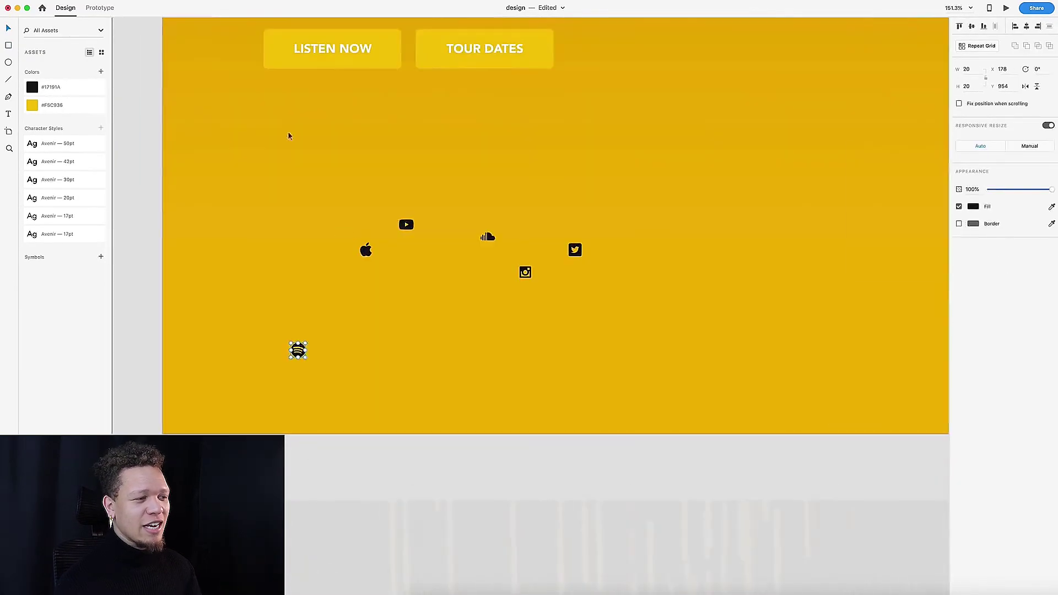
scroll(243, 347, up, 5)
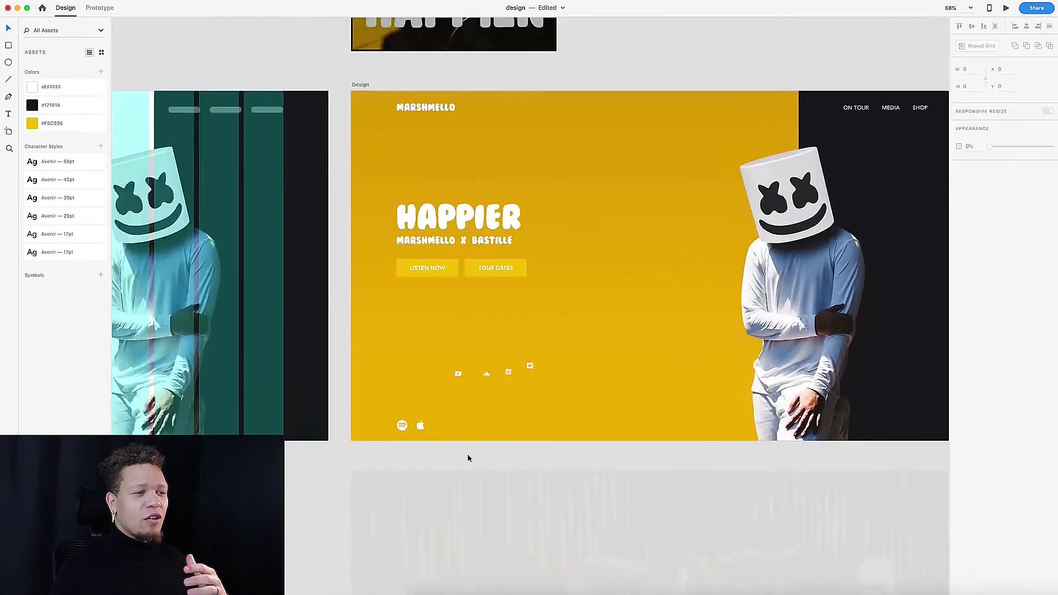
scroll(423, 451, up, 5)
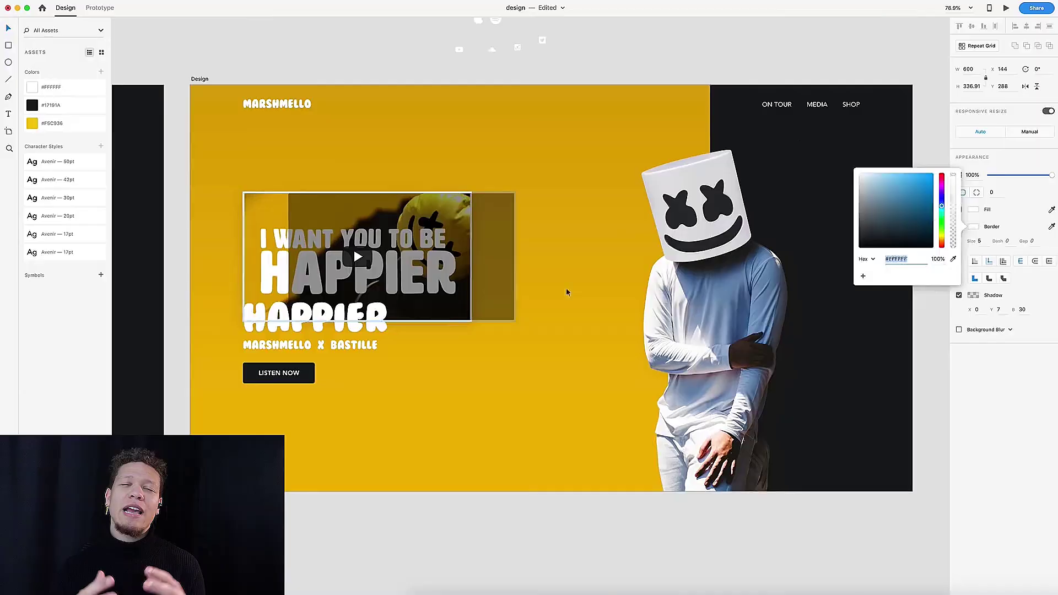
- Move the copied yellow ring to the artboard's upper-left corner and adjust the ring around the figure lower and steeper
key(Escape)
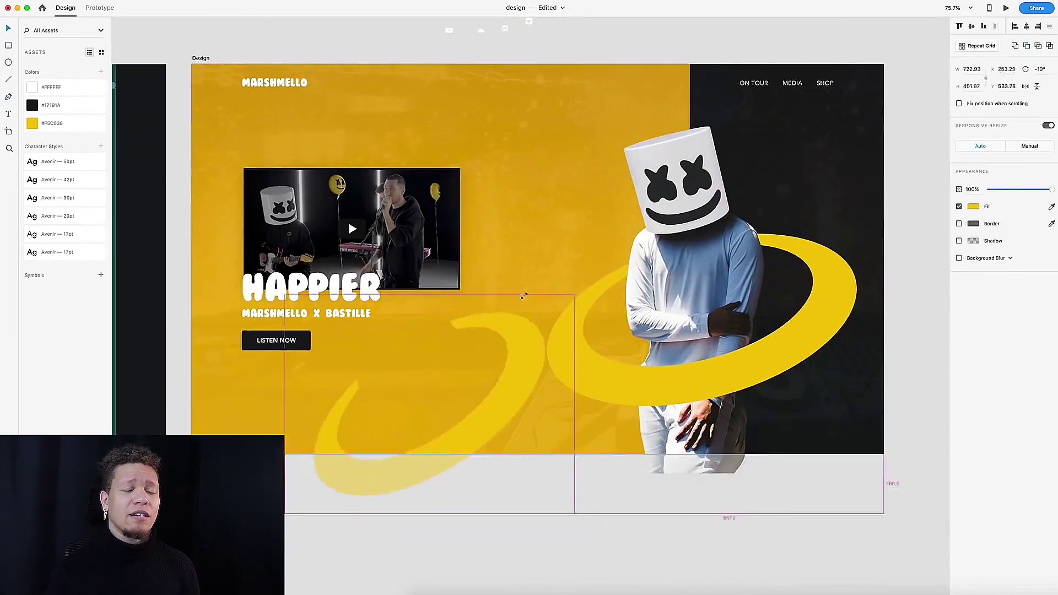
drag(523, 296, 521, 45)
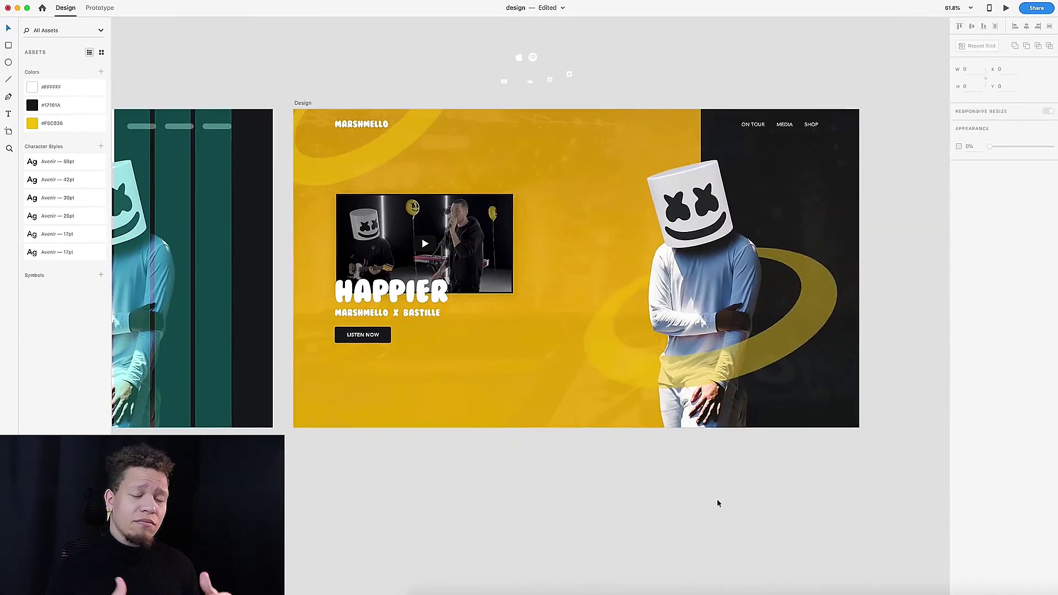
drag(797, 272, 808, 339)
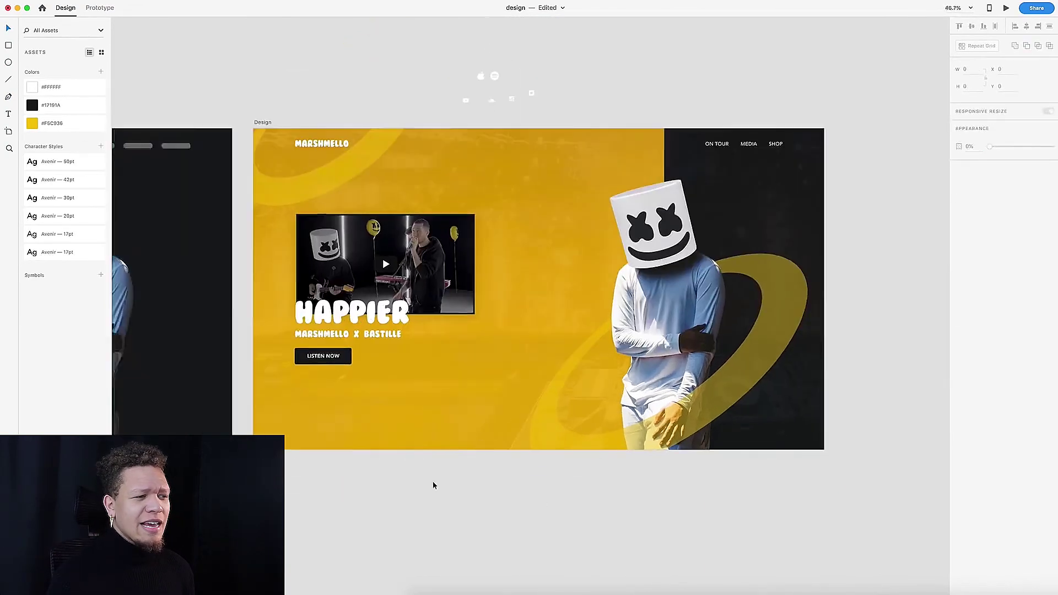
click(425, 472)
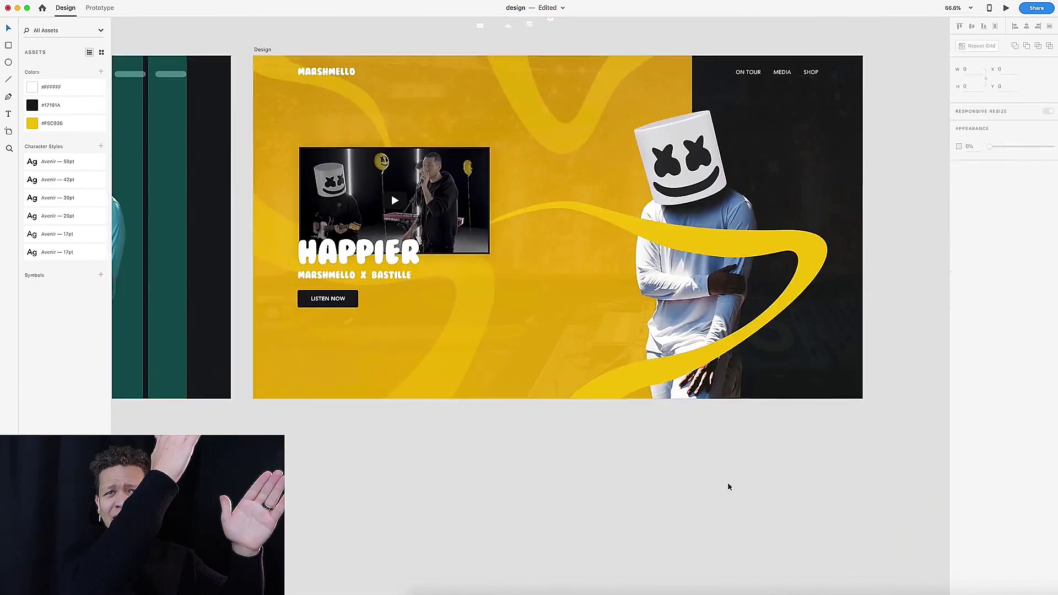
- Move the copied ON TOUR, MEDIA and SHOP labels to the lower-left part of the yellow panel
click(766, 314)
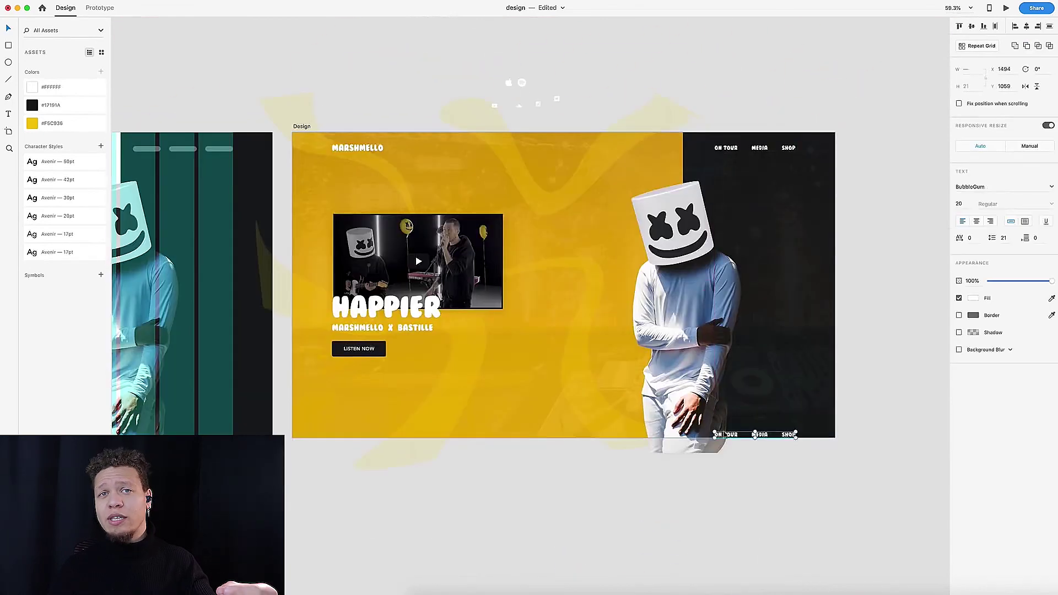
drag(717, 435, 334, 402)
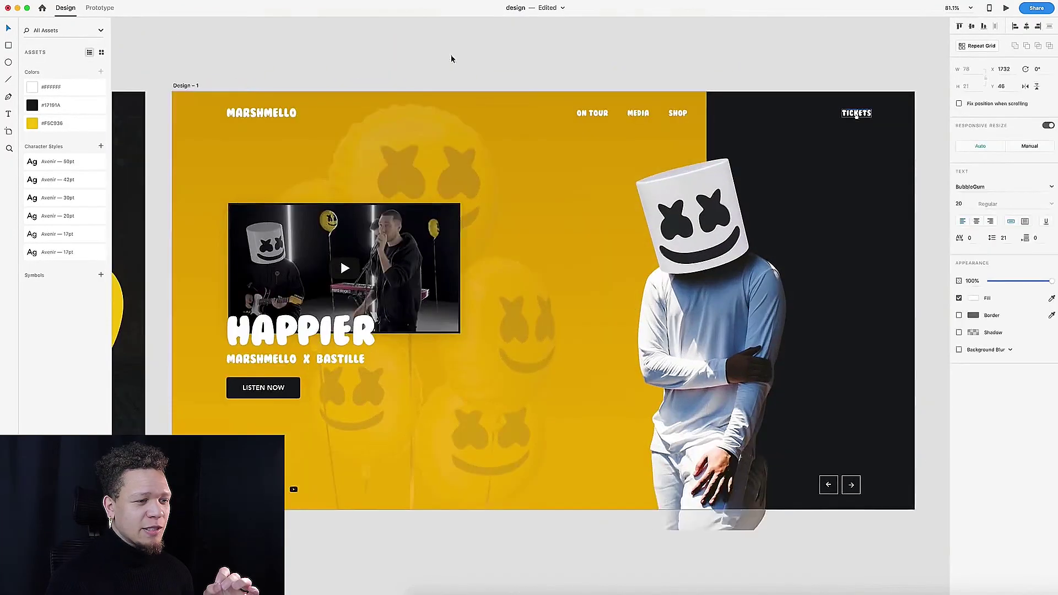
- Toggle the layout grid on the Design – 1 artboard and clear the selection of the figure
key(super+shift+apostrophe)
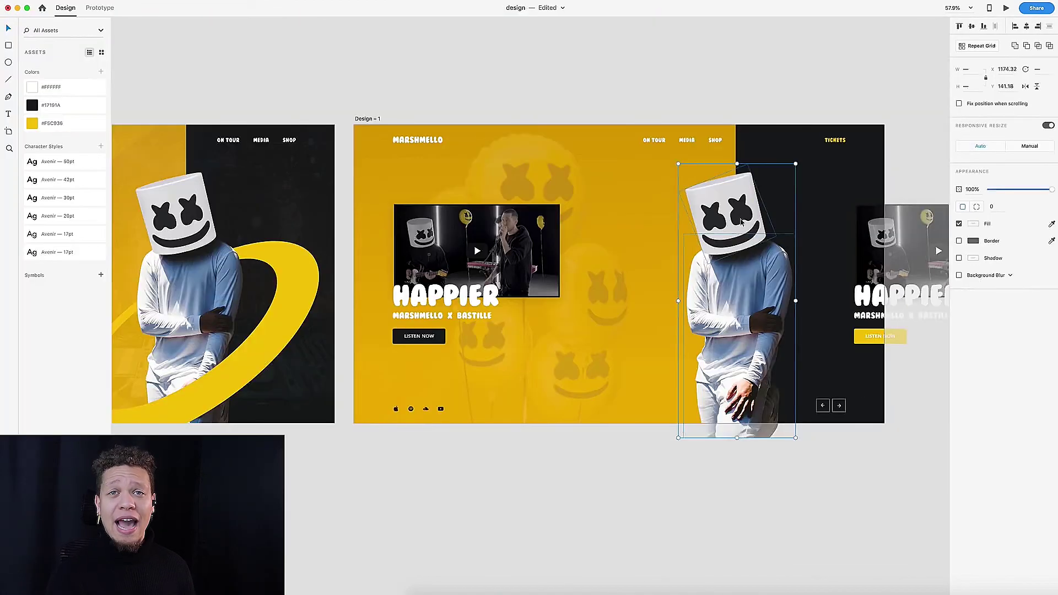
click(786, 479)
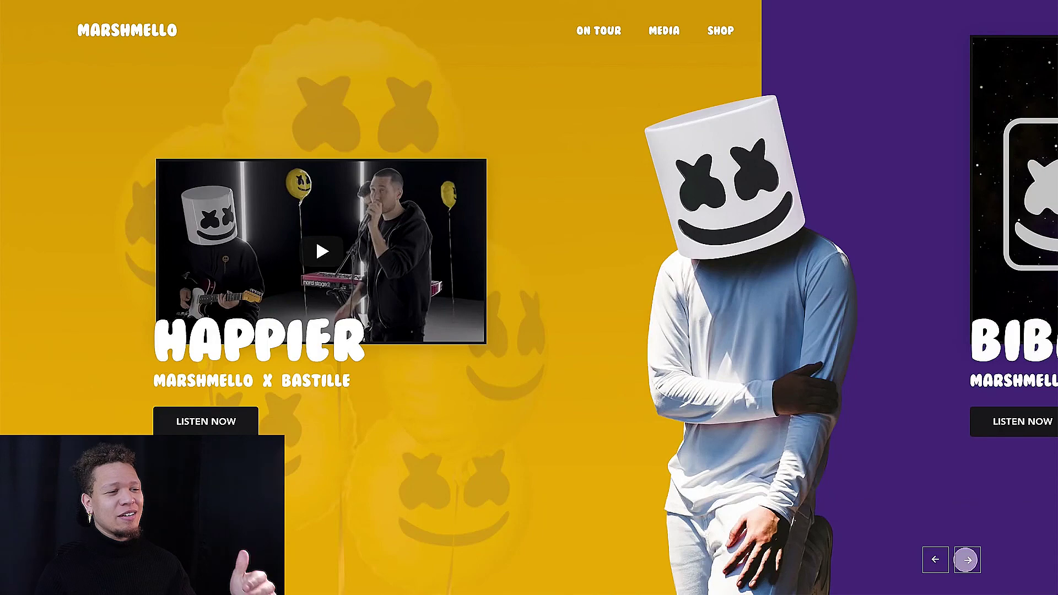
- Advance through the song slides in the prototype preview from Happier past Biba and Everyday to Alone
click(966, 559)
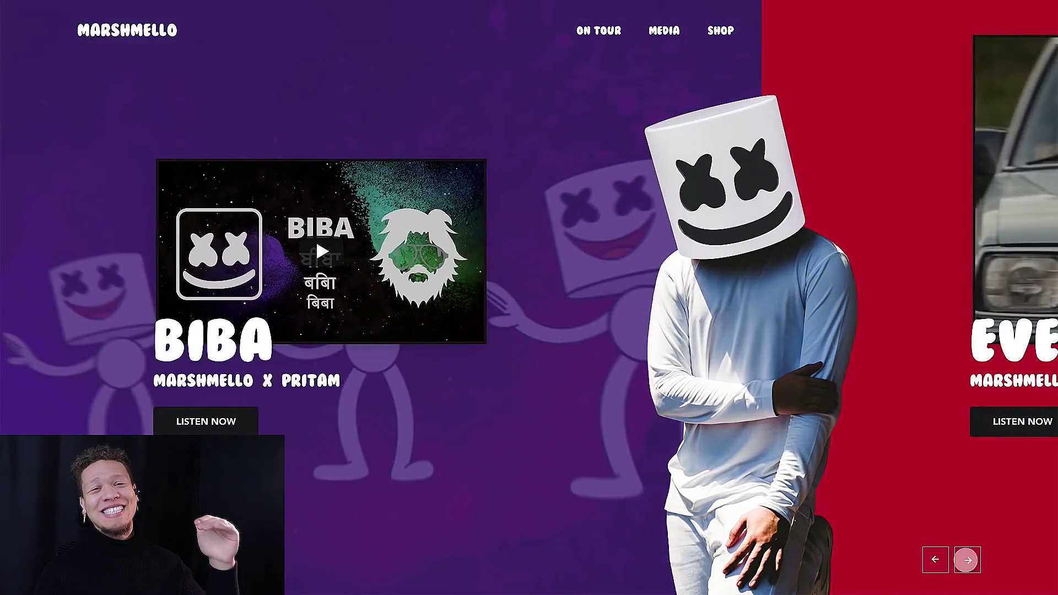
click(967, 559)
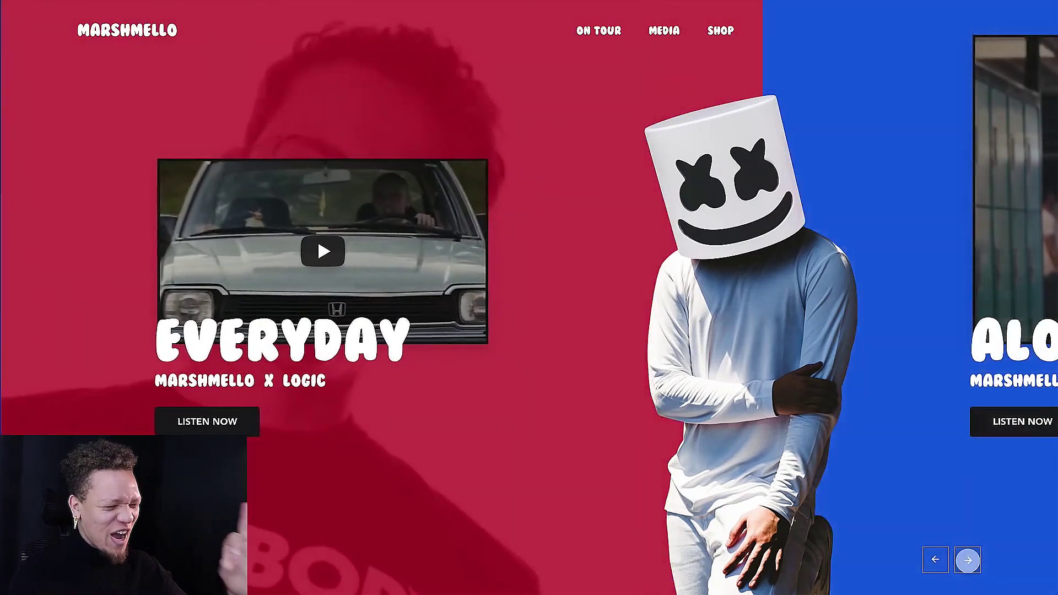
click(967, 560)
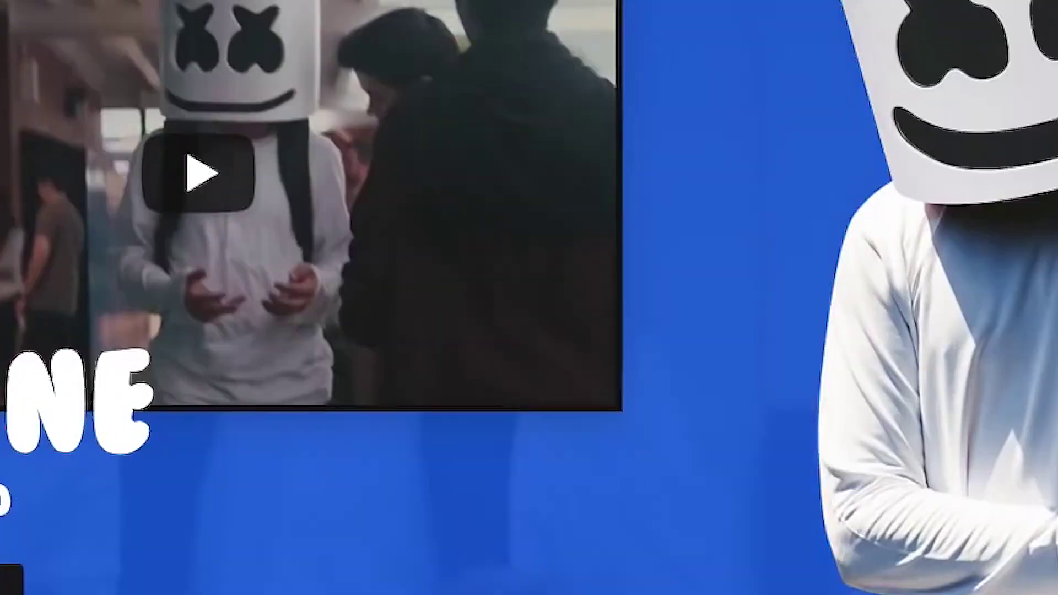